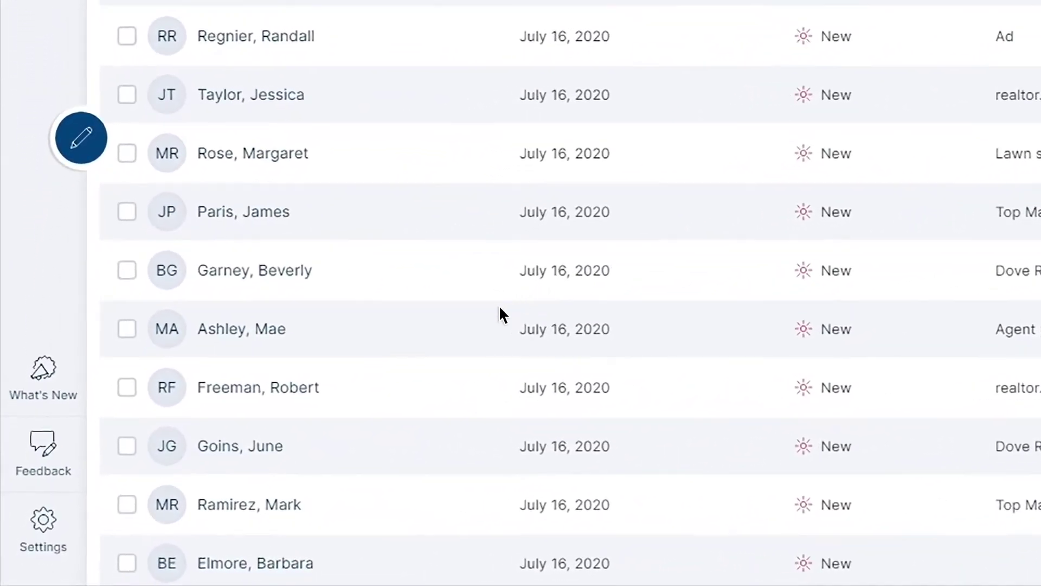
Step: From Settings, open the empty Task Plans Manager and start a new task plan
{"action": "left_click", "coordinate": [74, 534]}
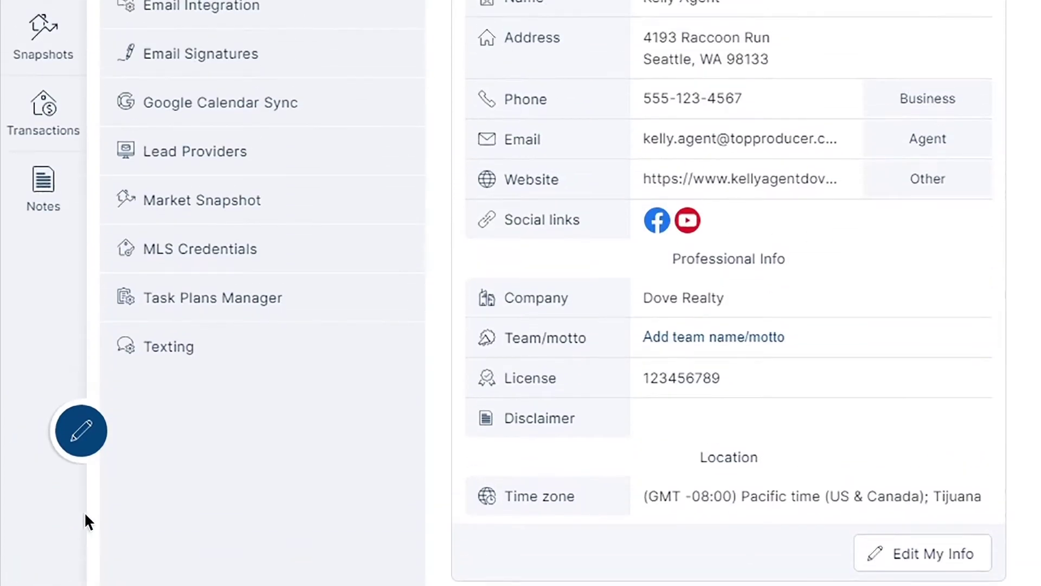
{"action": "left_click", "coordinate": [173, 313]}
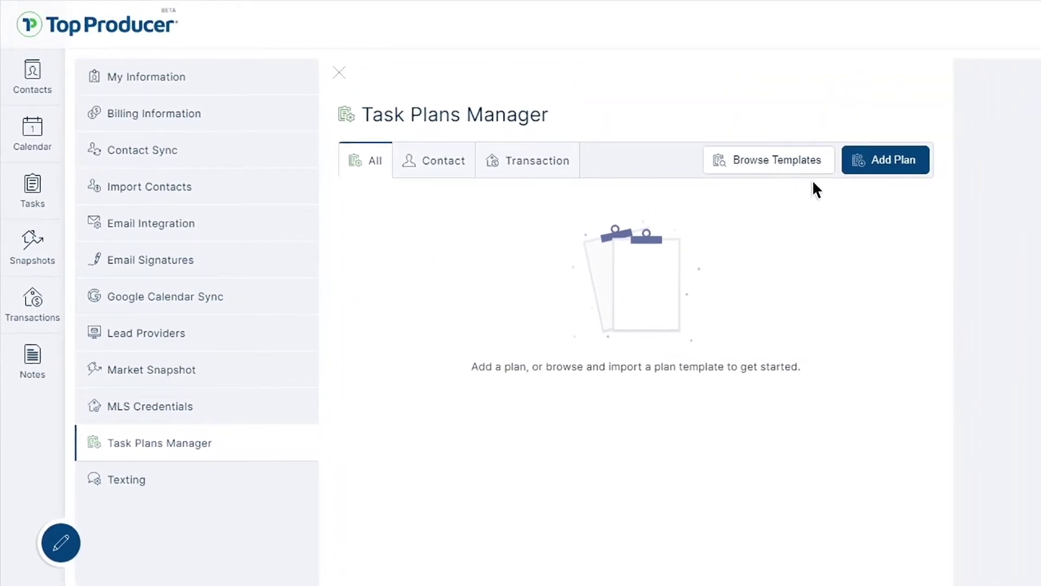
{"action": "left_click", "coordinate": [874, 167]}
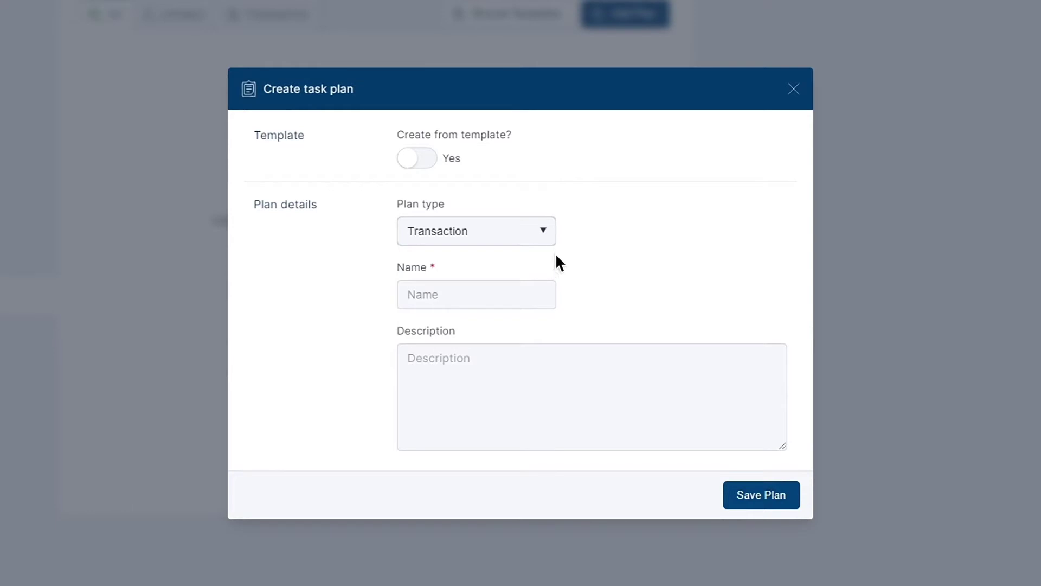
Step: Save a Contact plan named 'My Contact Plan' described 'A plan for all contacts.'
{"action": "left_click", "coordinate": [541, 295]}
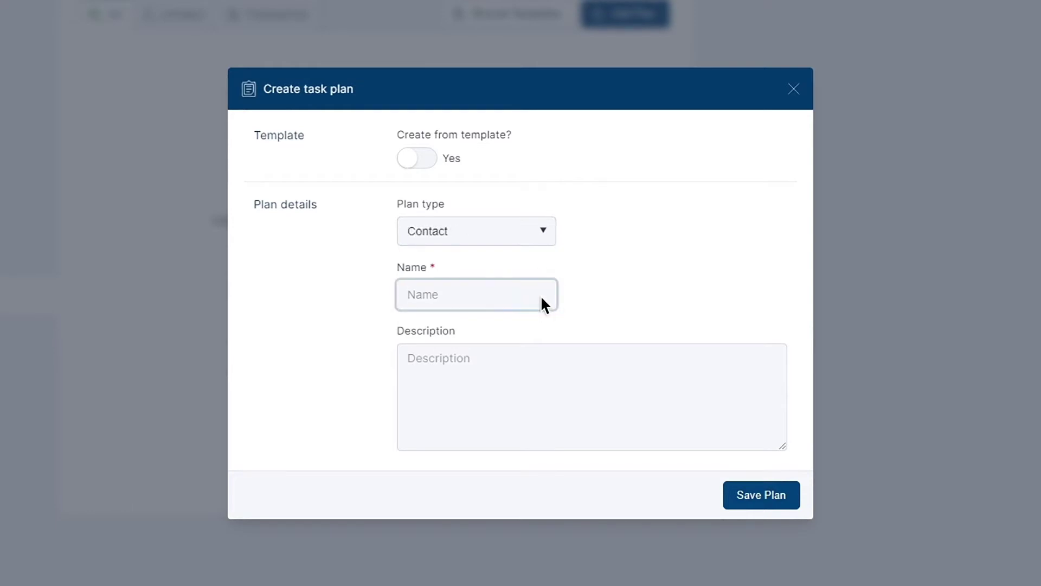
{"action": "type", "text": "My Contact Plan"}
{"action": "left_click", "coordinate": [598, 362]}
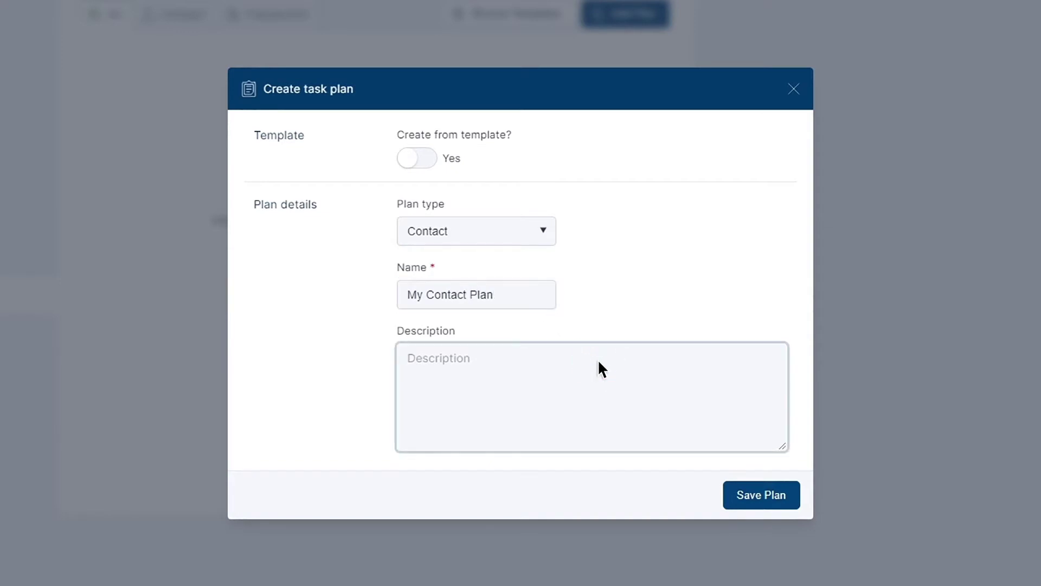
{"action": "type", "text": "A plan for all contacts."}
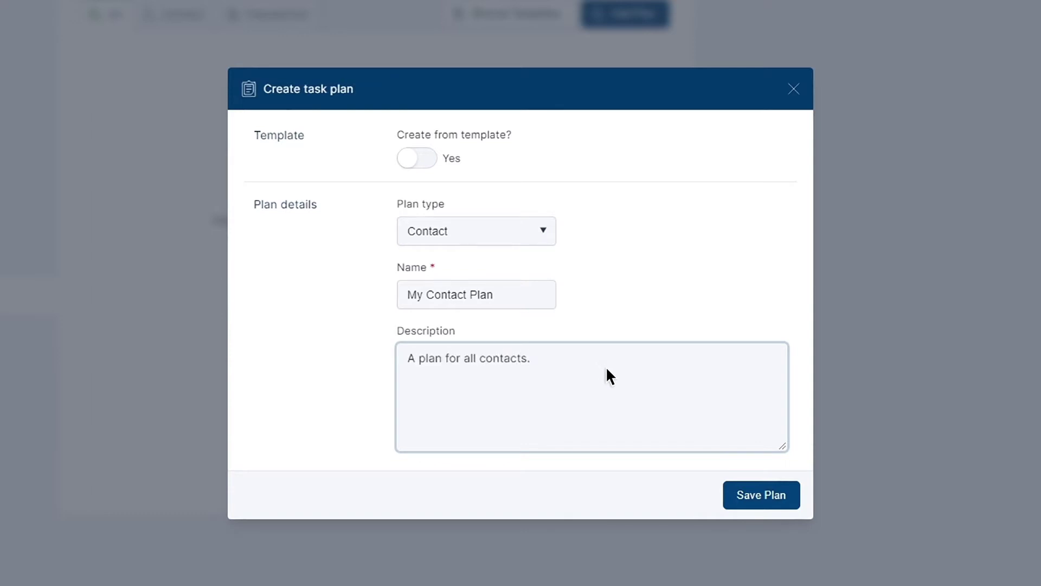
{"action": "left_click", "coordinate": [763, 503]}
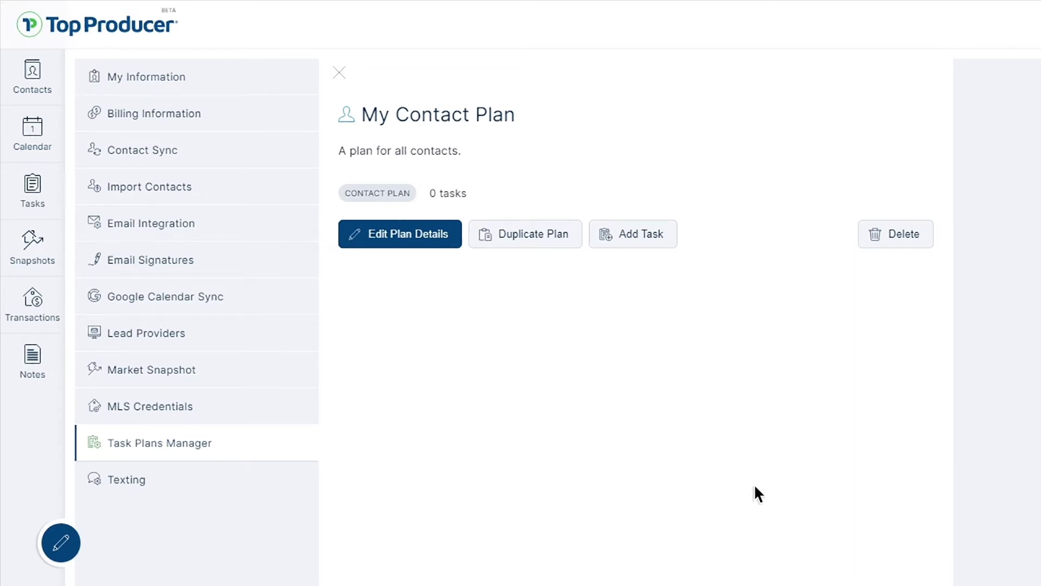
Step: Add a First call task to My Contact Plan, then a Second call due 7 days later
{"action": "left_click", "coordinate": [634, 243]}
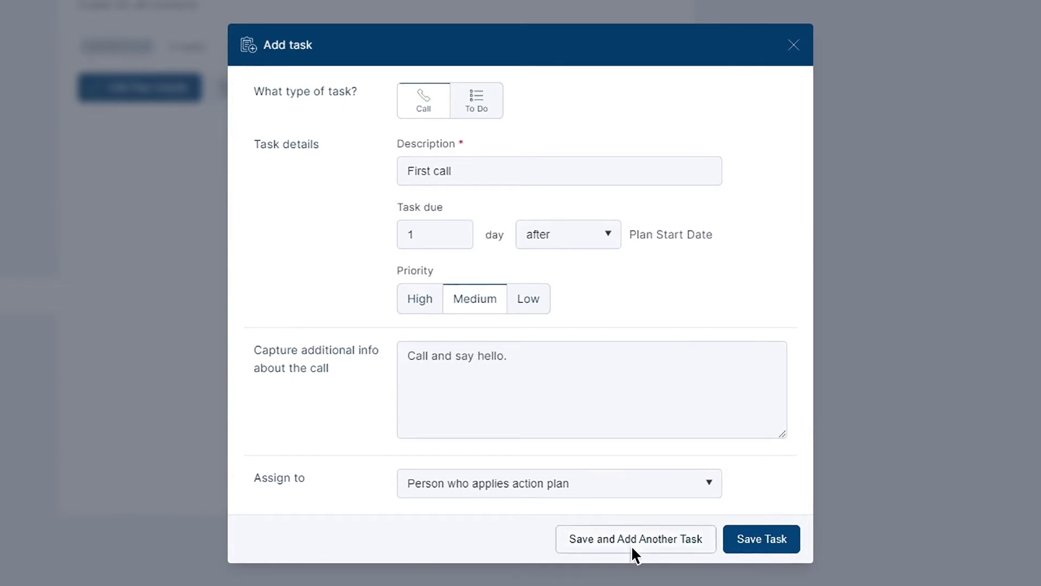
{"action": "left_click", "coordinate": [631, 547]}
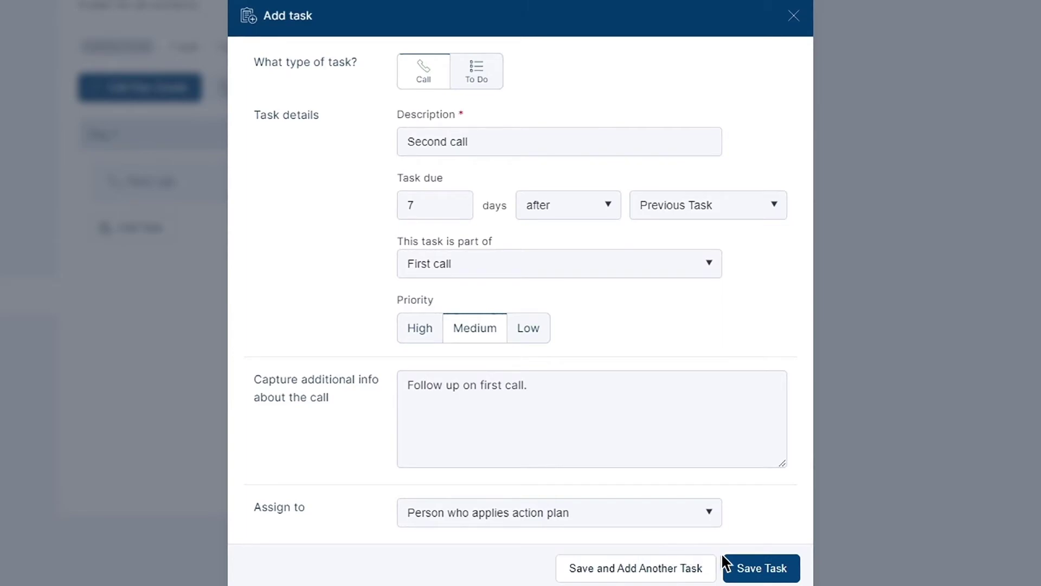
{"action": "left_click", "coordinate": [795, 567]}
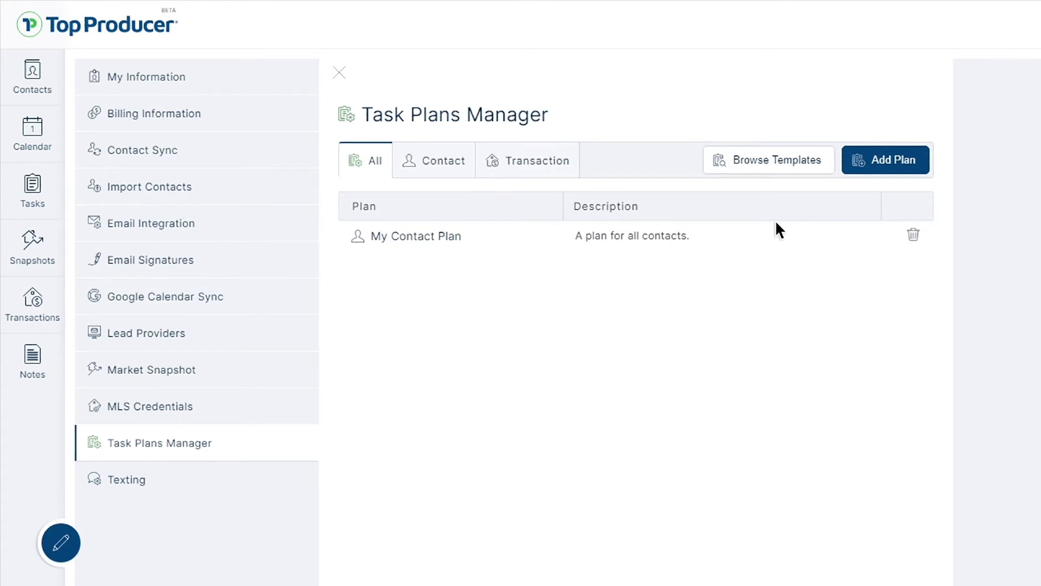
Step: Find the 35-task Transaction Template among the plan templates and import it
{"action": "left_click", "coordinate": [775, 172]}
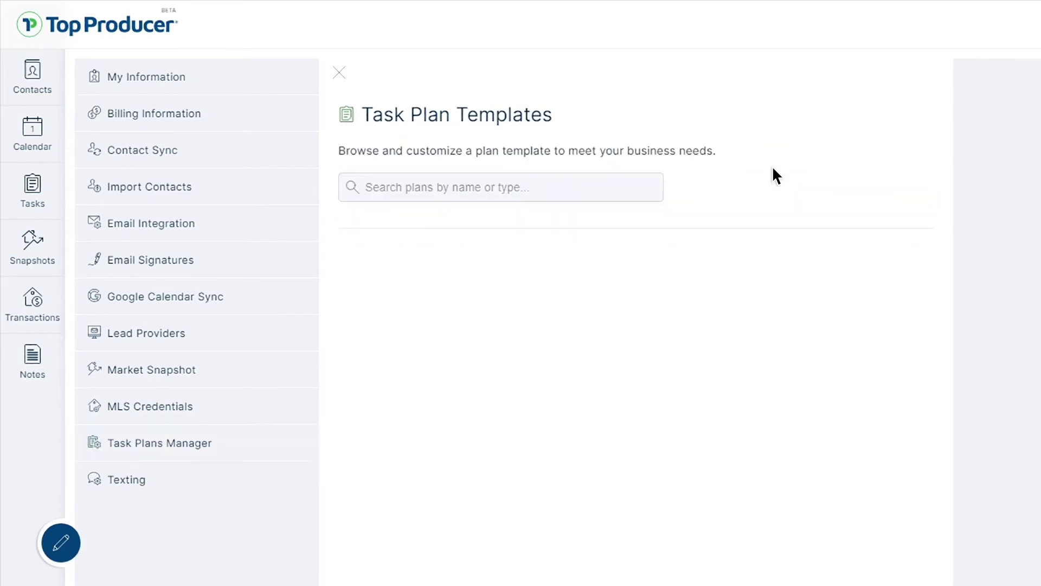
{"action": "left_click", "coordinate": [652, 188]}
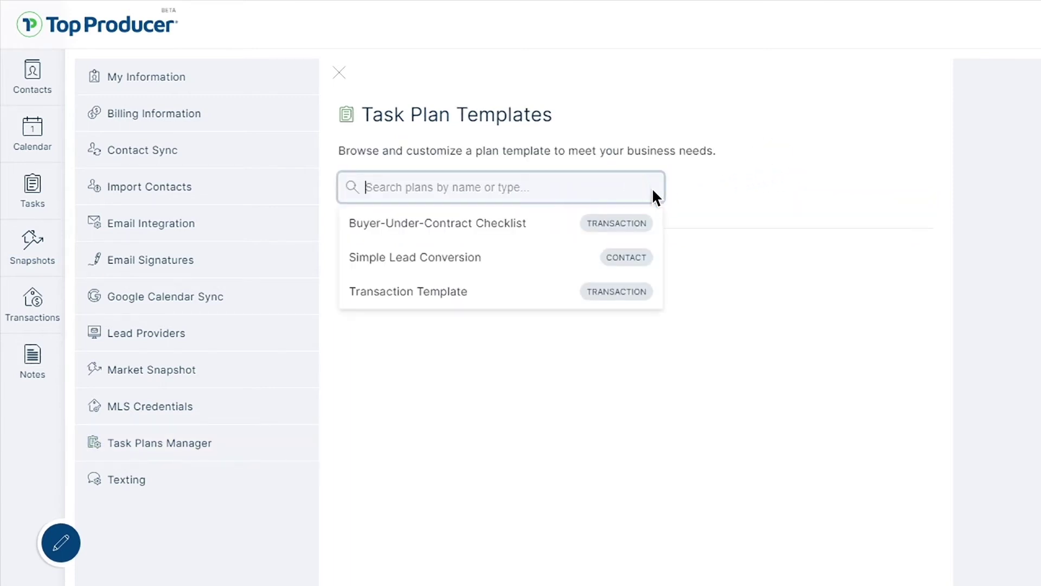
{"action": "left_click", "coordinate": [506, 291]}
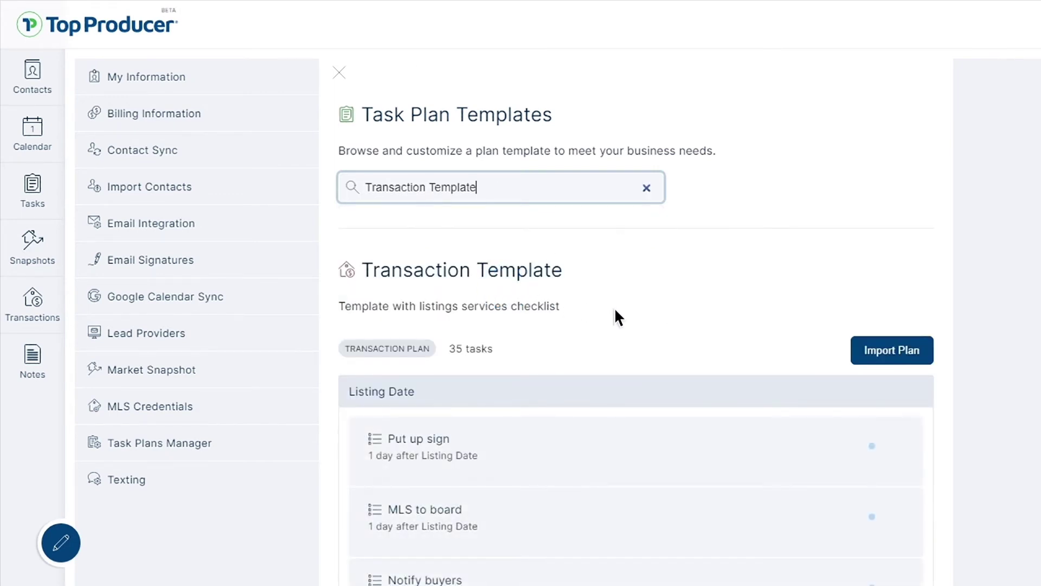
{"action": "left_click", "coordinate": [894, 360]}
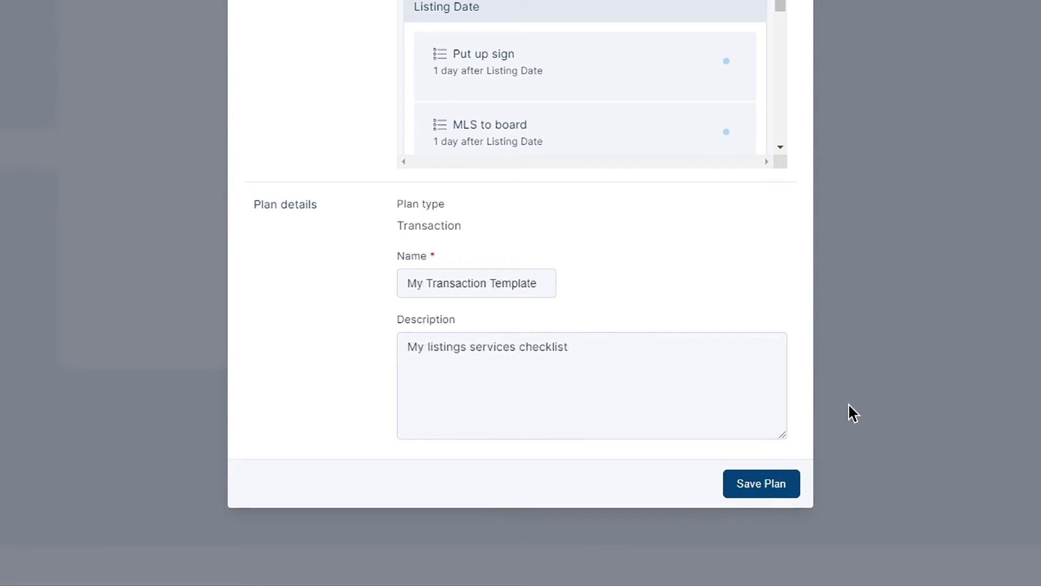
Step: Save the imported template as 'My Transaction Template' with its 35 tasks
{"action": "left_click", "coordinate": [765, 486]}
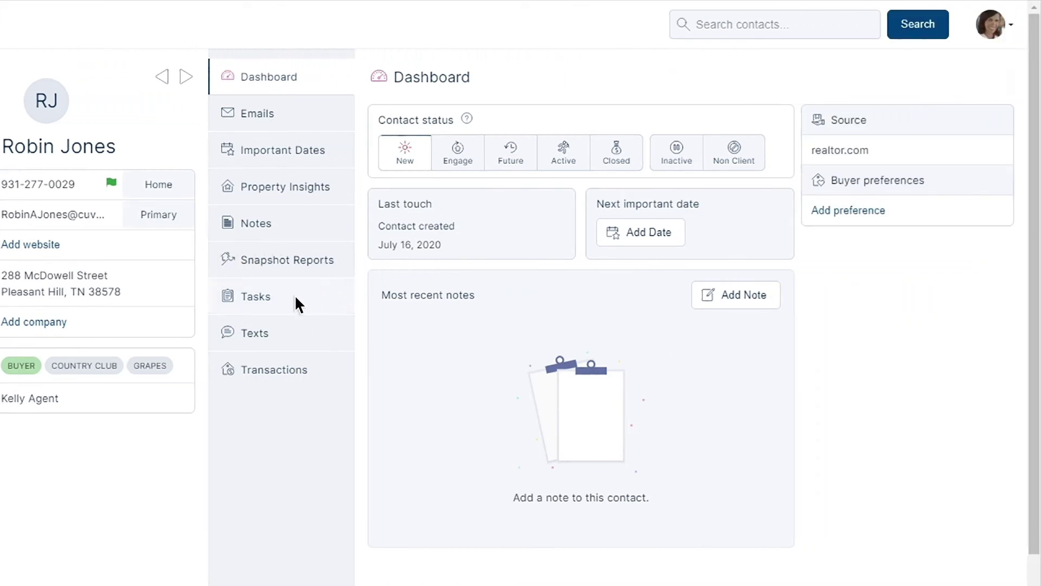
Step: Apply My Contact Plan from the contact's Tasks tab, adding First call and Second call
{"action": "left_click", "coordinate": [277, 304]}
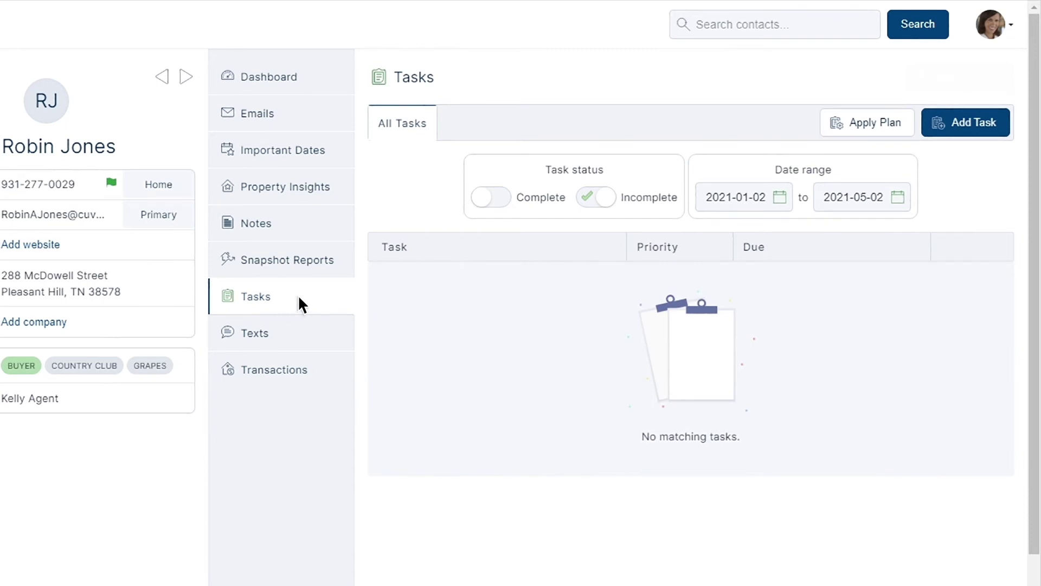
{"action": "left_click", "coordinate": [867, 129]}
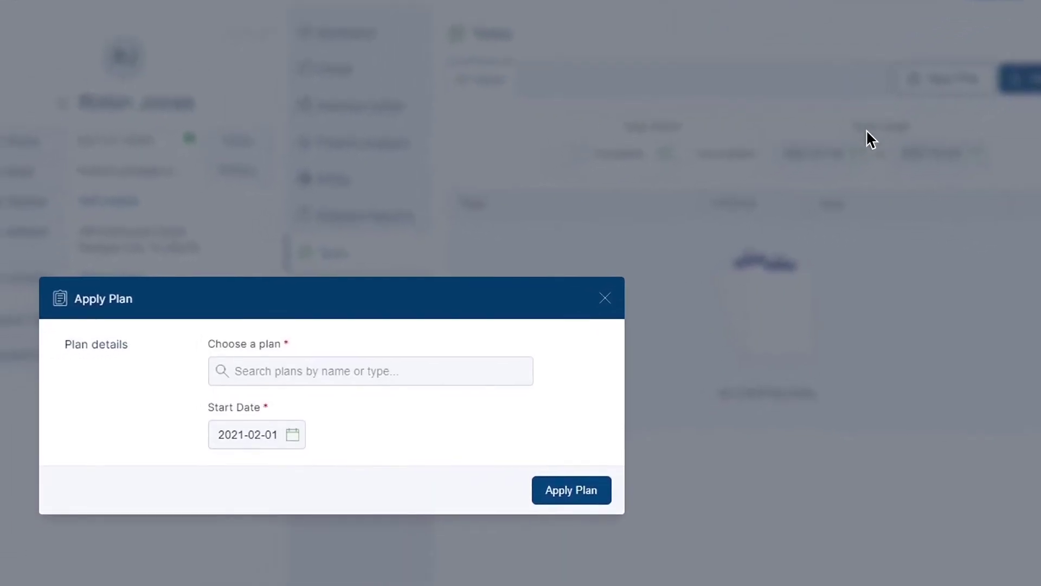
{"action": "type", "text": "My Contact Plan"}
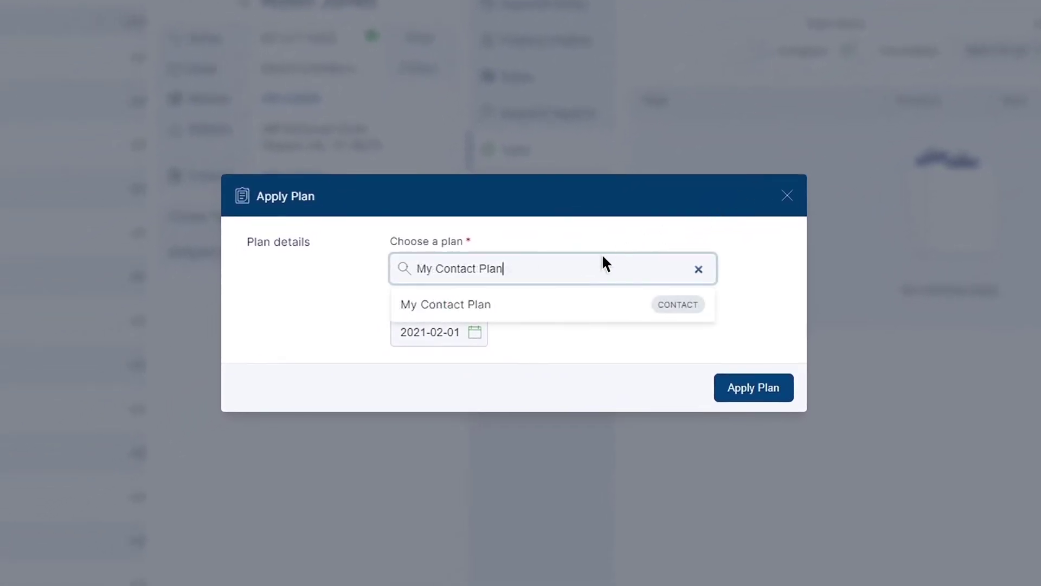
{"action": "left_click", "coordinate": [499, 304]}
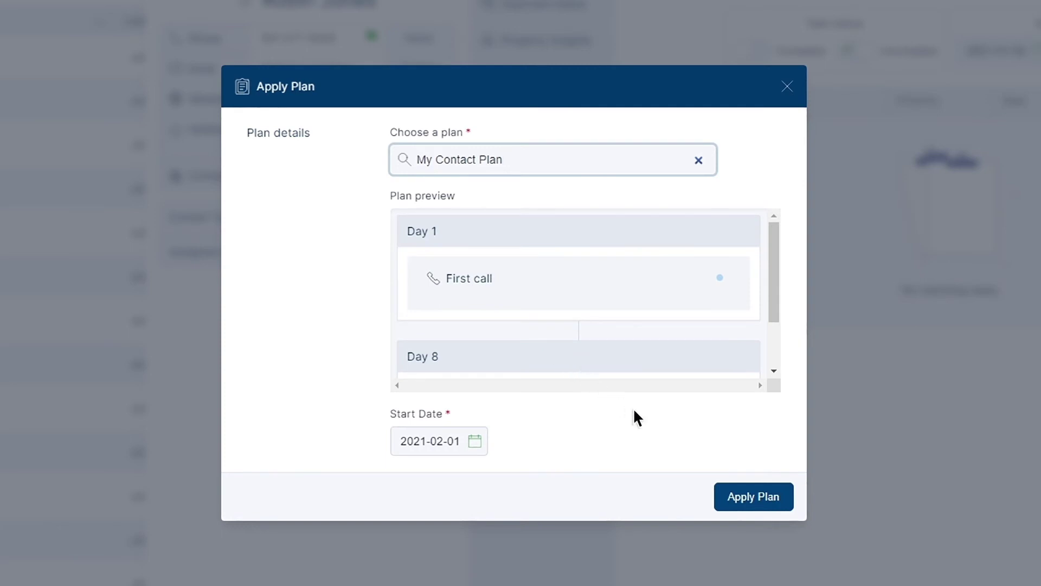
{"action": "left_click", "coordinate": [756, 503]}
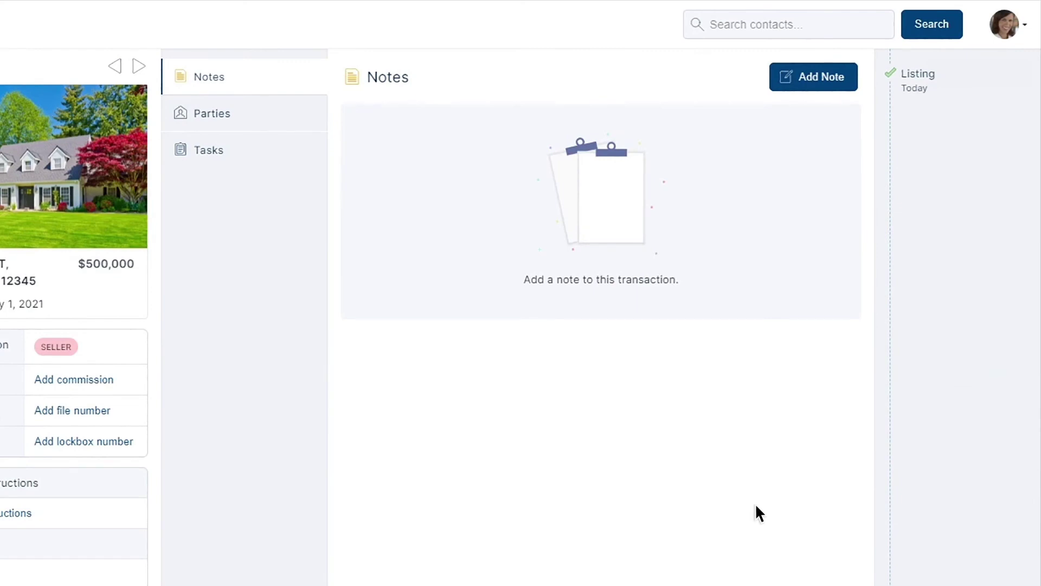
Step: Apply My Transaction Template to the $500,000 listing from its Tasks tab
{"action": "left_click", "coordinate": [239, 159]}
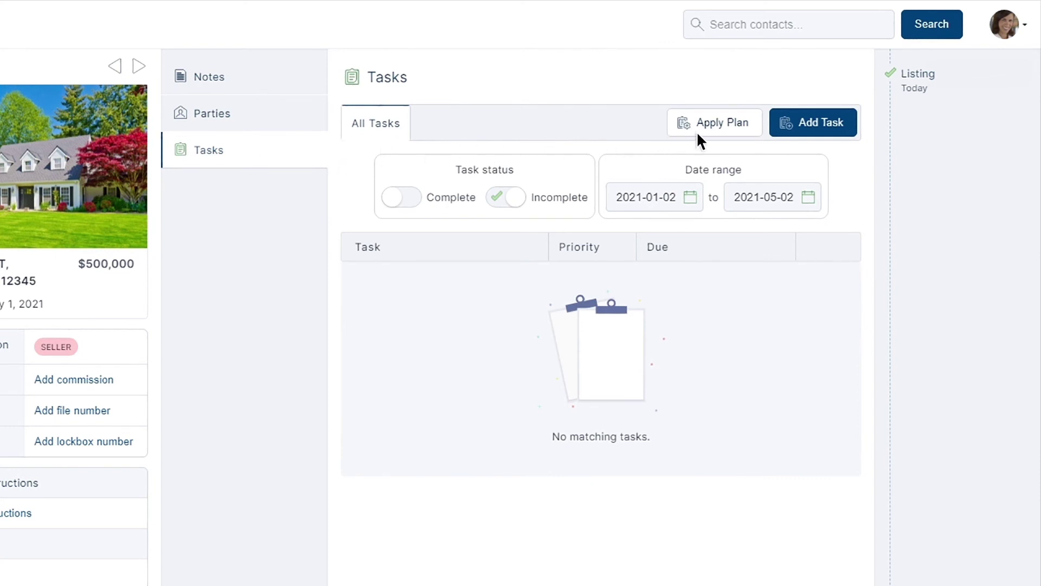
{"action": "left_click", "coordinate": [710, 132]}
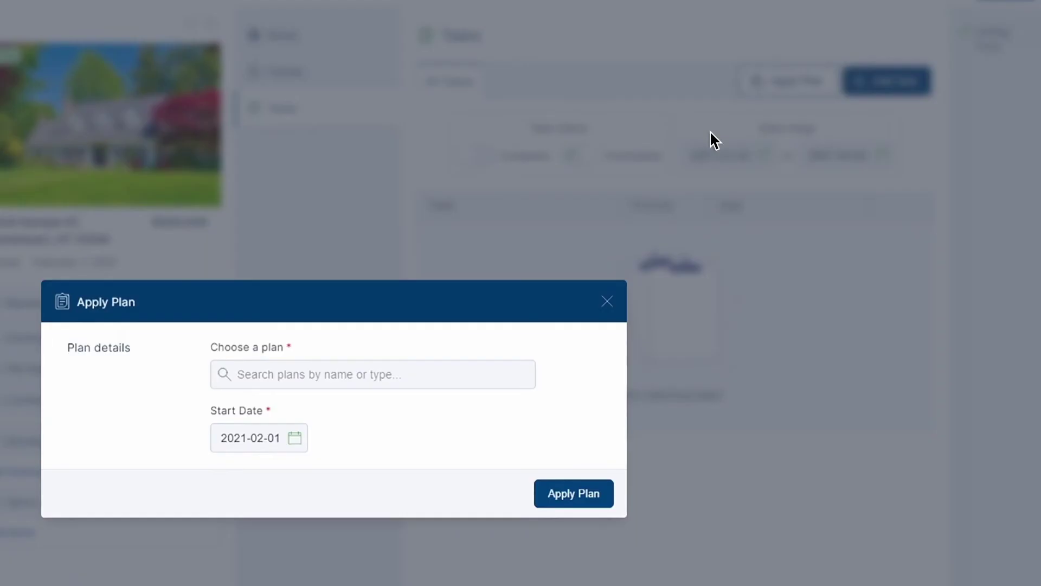
{"action": "type", "text": "My Transaction Template"}
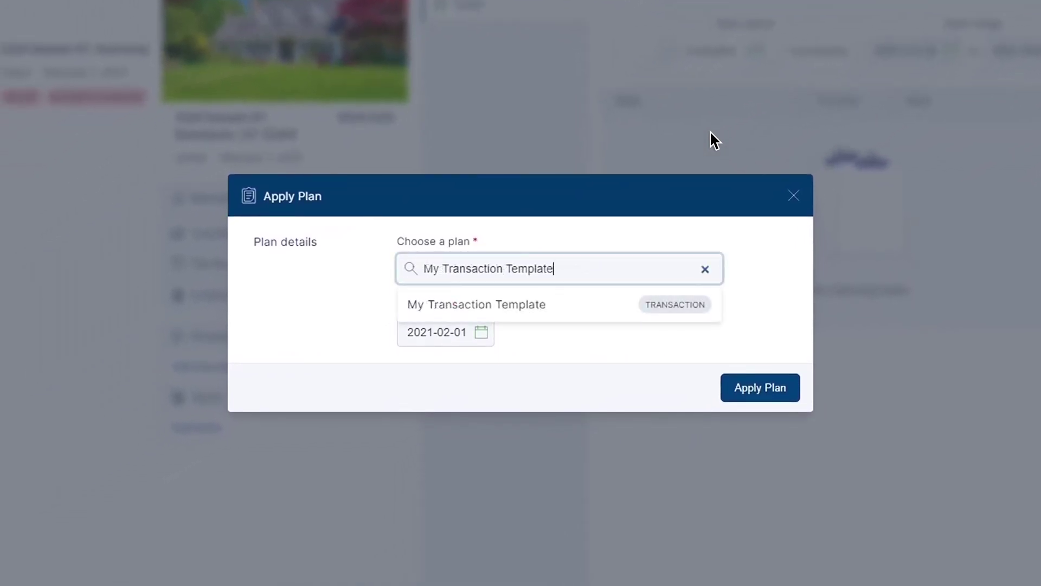
{"action": "left_click", "coordinate": [553, 308]}
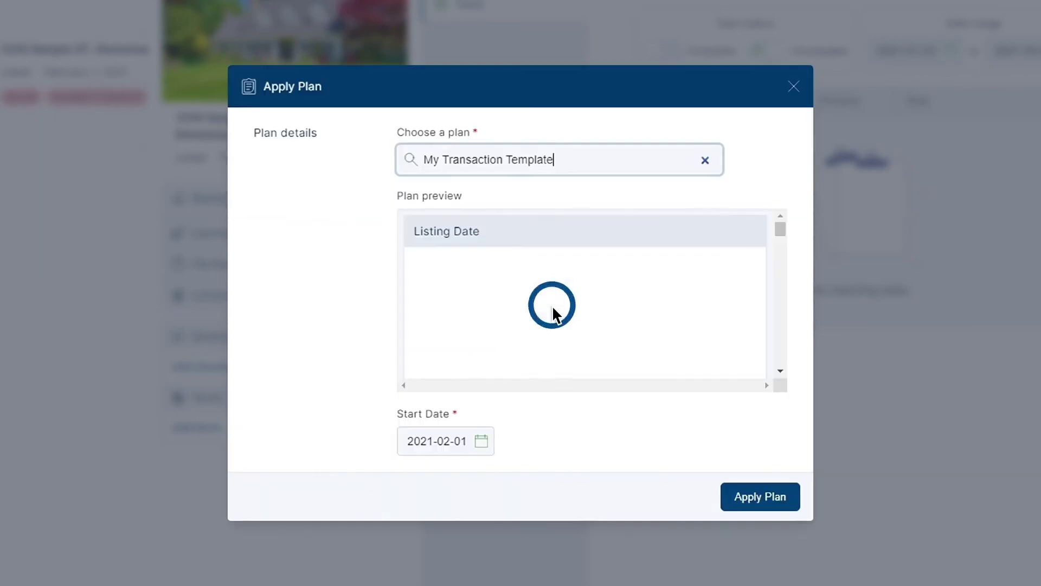
{"action": "left_click", "coordinate": [762, 503]}
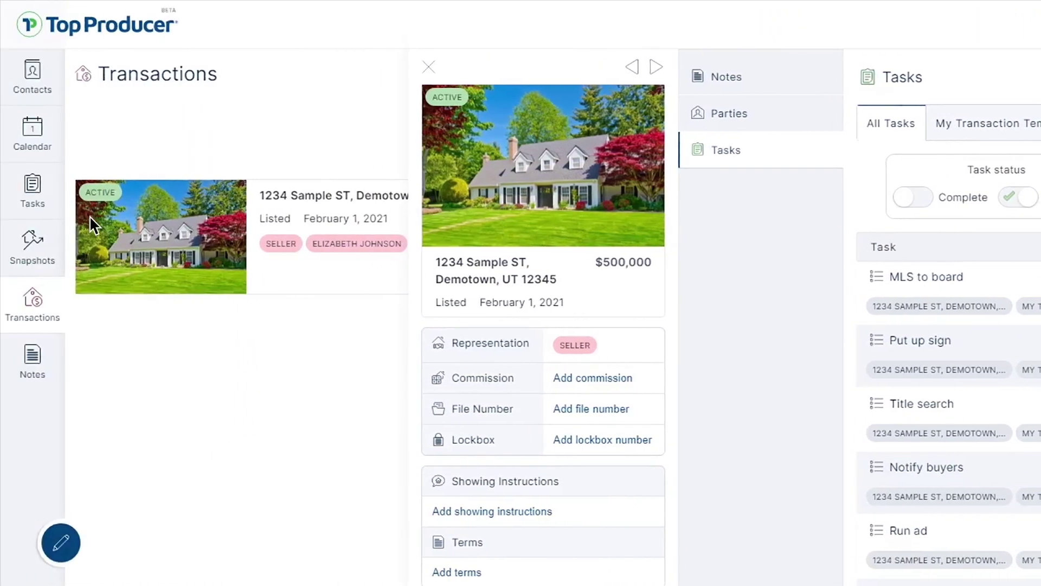
Step: Review the Next 7 Days tasks list showing First call alongside MLS to board
{"action": "left_click", "coordinate": [57, 206]}
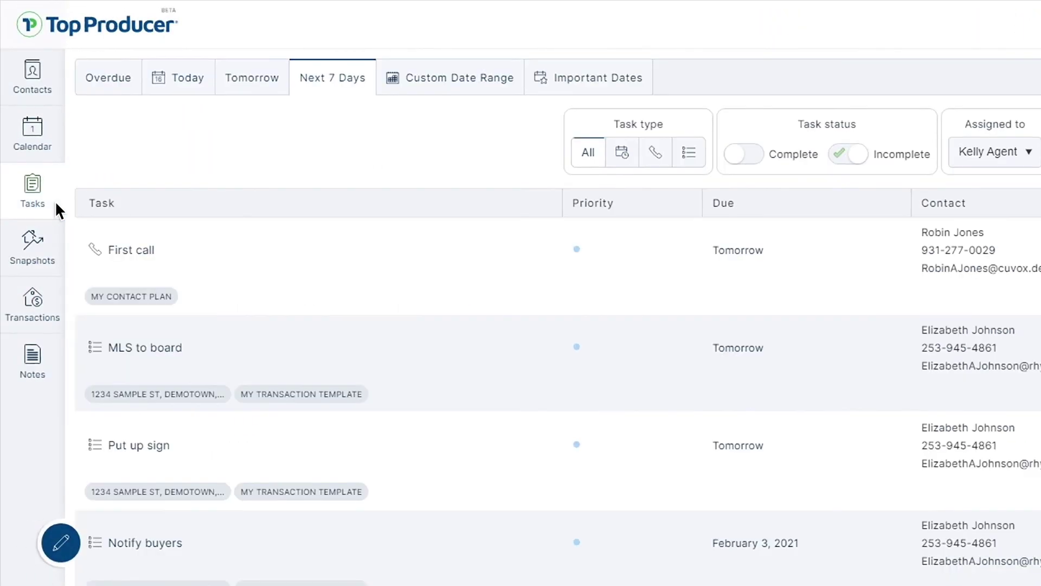
{"action": "scroll", "coordinate": [57, 208], "scroll_direction": "down", "scroll_amount": 3}
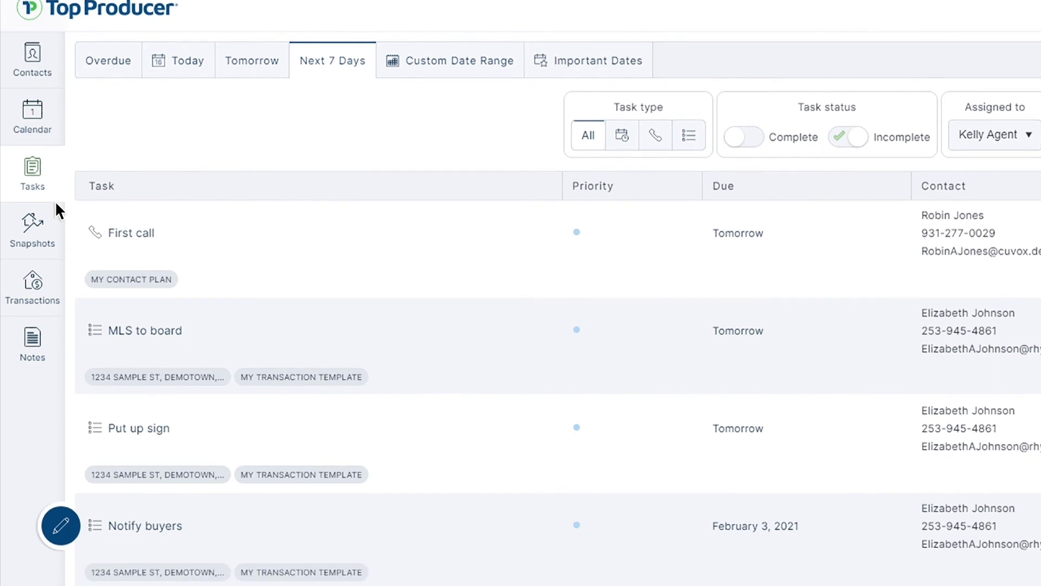
{"action": "scroll", "coordinate": [57, 209], "scroll_direction": "down", "scroll_amount": 3}
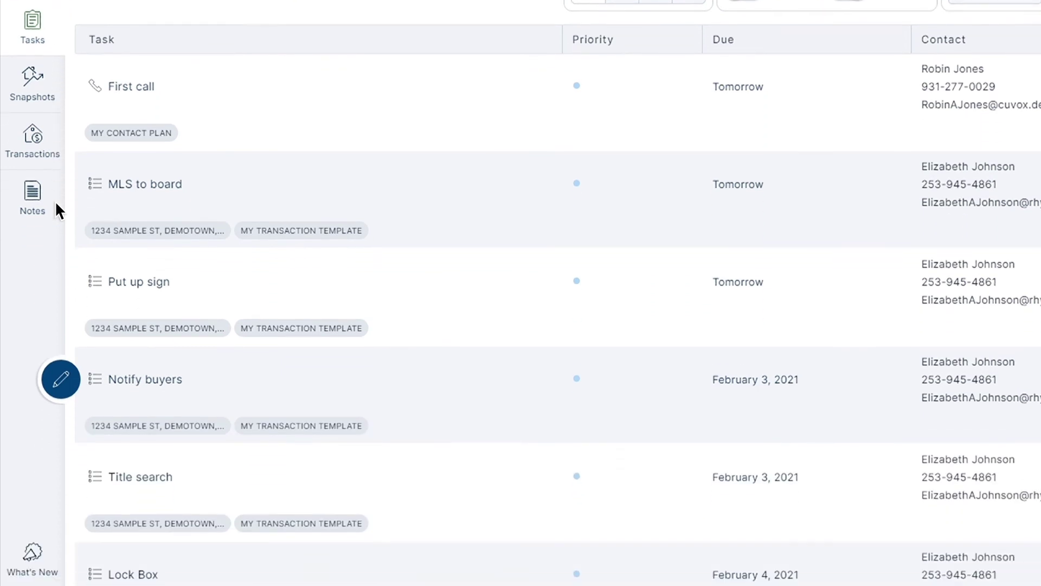
{"action": "scroll", "coordinate": [56, 204], "scroll_direction": "down", "scroll_amount": 1}
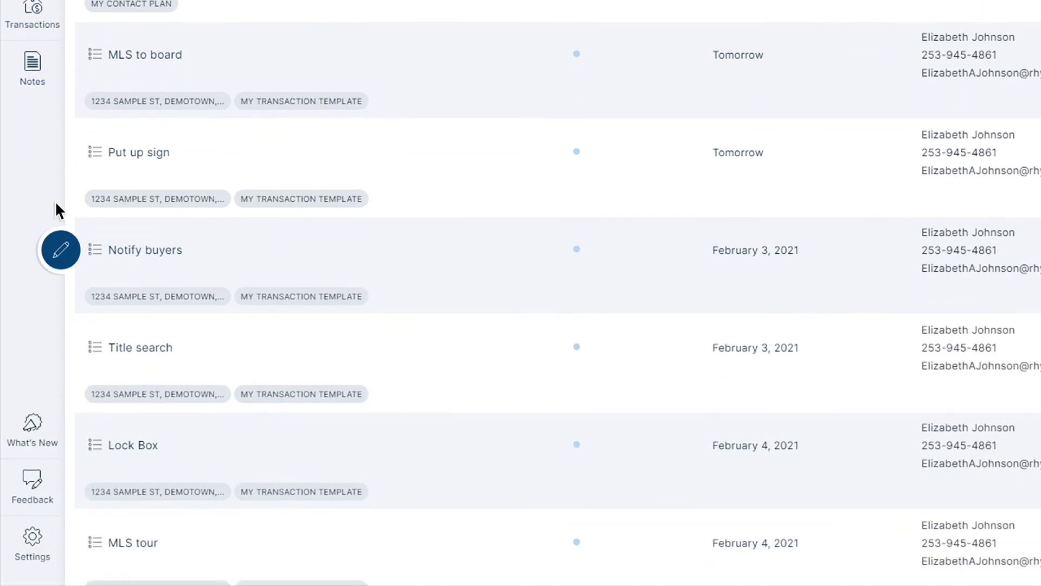
{"action": "scroll", "coordinate": [57, 208], "scroll_direction": "up", "scroll_amount": 5}
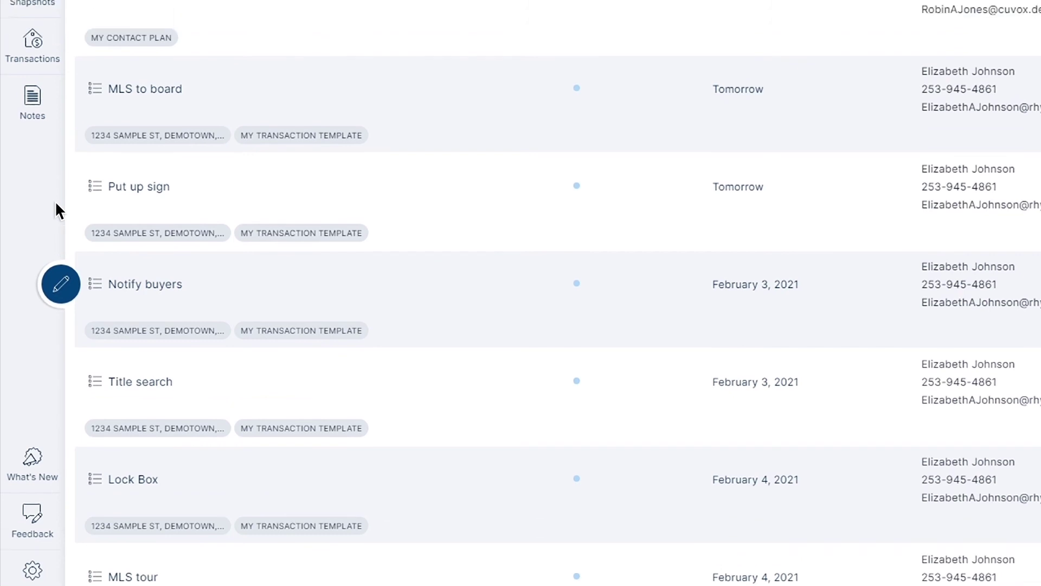
{"action": "scroll", "coordinate": [57, 210], "scroll_direction": "up", "scroll_amount": 1}
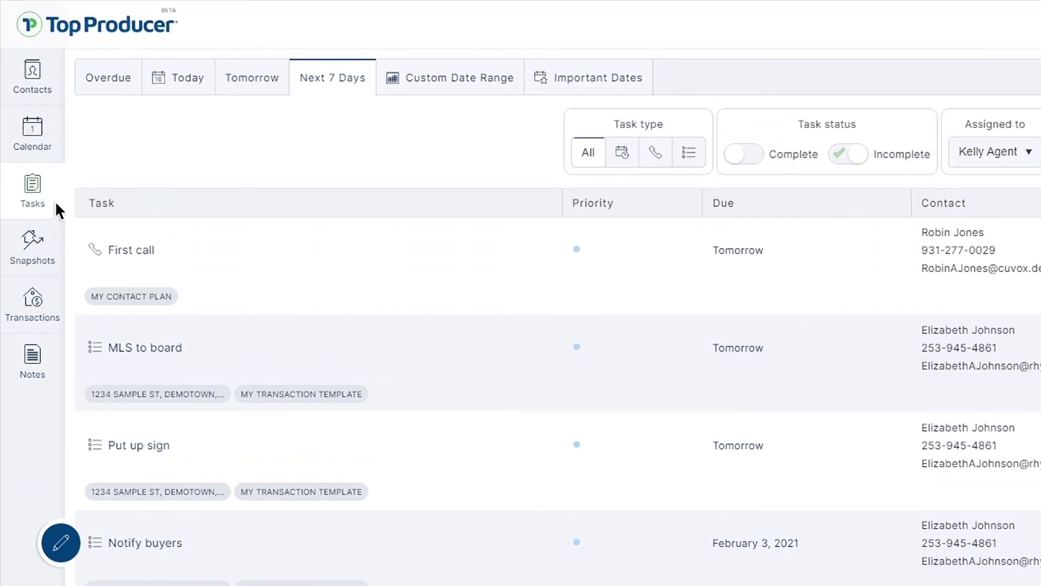